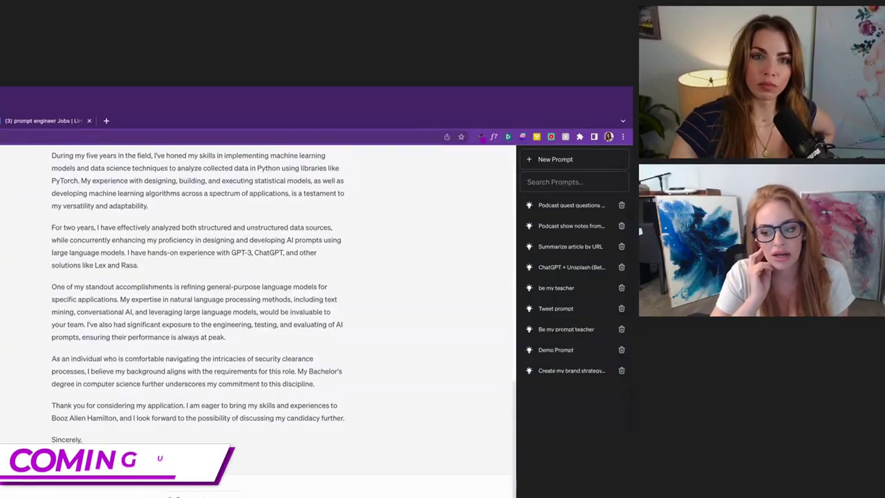
Scroll up and down the ChatGPT page to review the finished cover letter
scroll(276, 312, "up", 5)
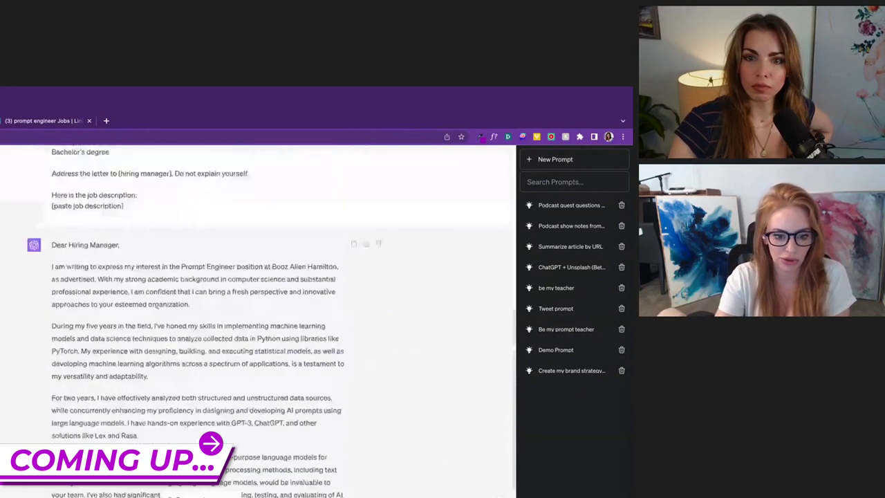
scroll(276, 311, "up", 1)
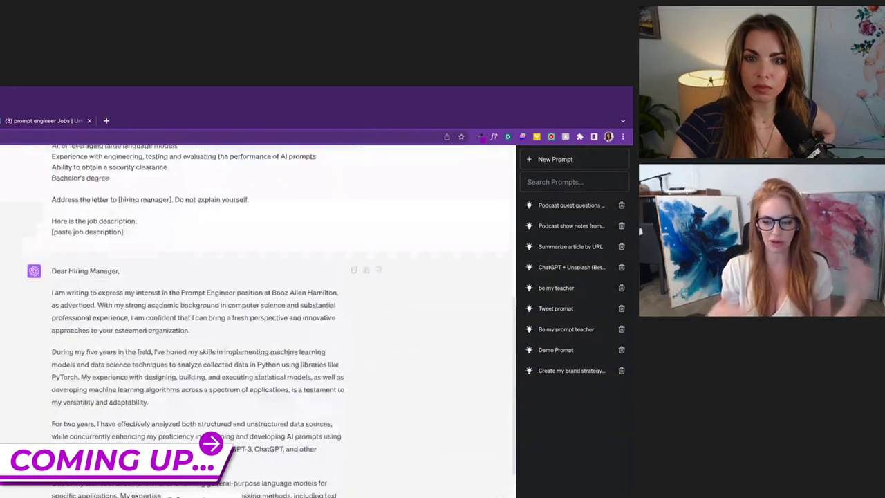
scroll(272, 321, "down", 3)
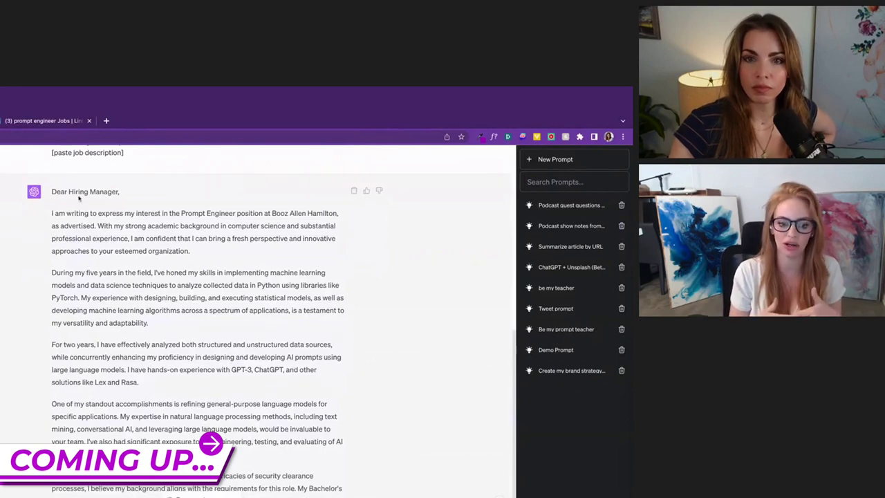
scroll(79, 199, "up", 8)
scroll(114, 279, "up", 6)
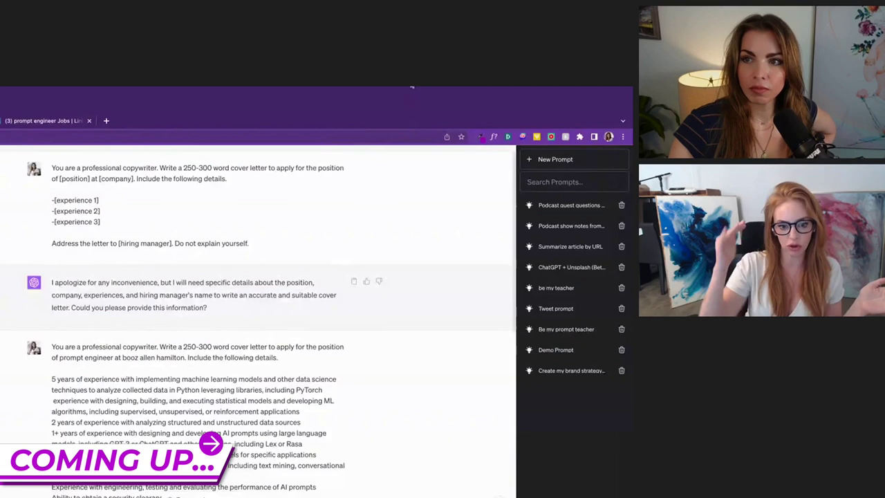
scroll(301, 327, "down", 8)
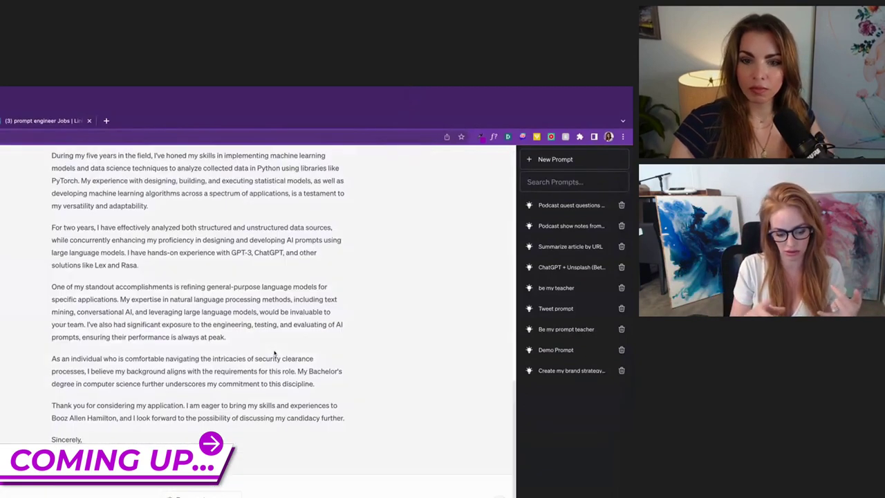
Paste the cover-letter prompt template into the message box
key("ctrl+v")
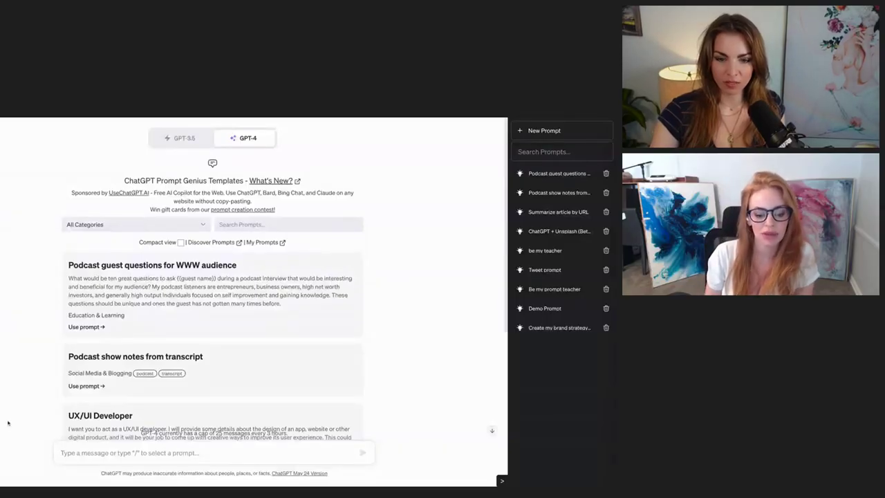
Paste the prompt template into the new chat and highlight its opening instruction and [position] placeholder
type("You are a professional copywriter. Write a 250-300 word cover letter to apply for the position of [position] at [company]. Include the following details.  -[experience 1] -[experience 2] -[experience 3]  Address the letter to [hiring manager]. Do not explain yourself.")
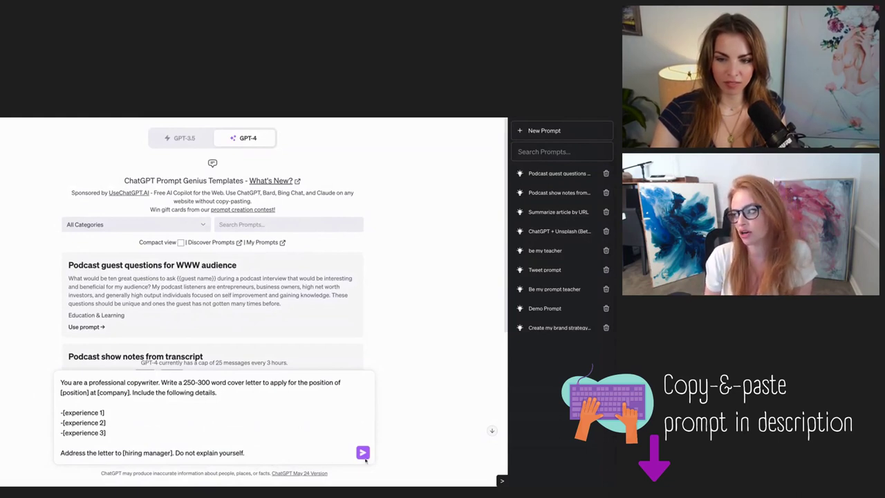
triple_click(309, 405)
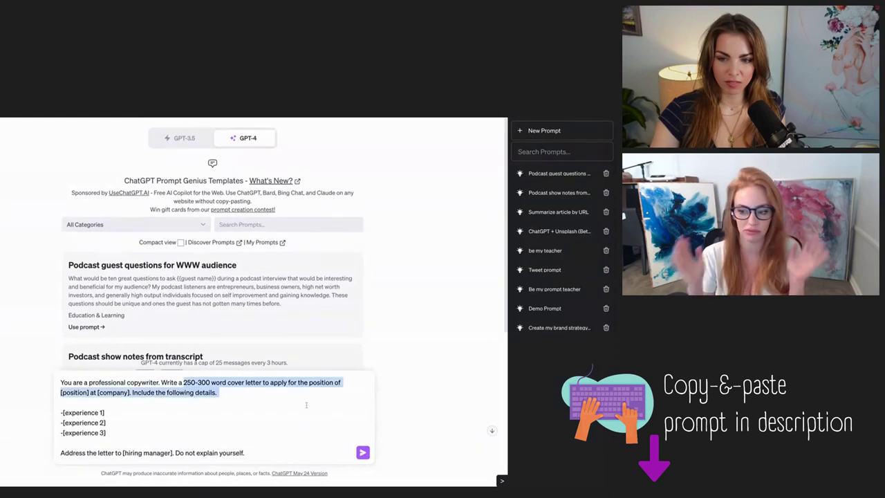
left_click_drag(61, 392, 129, 392)
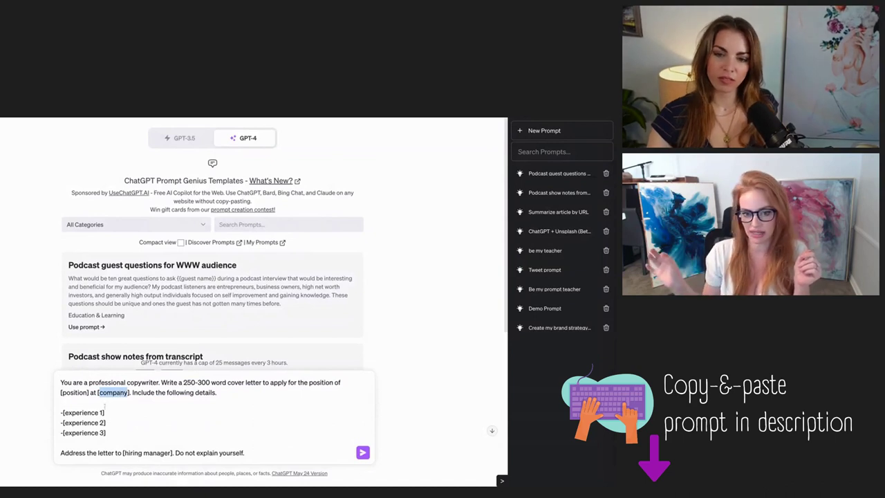
Highlight the three experience placeholders and the hiring manager placeholder in the prompt
double_click(82, 412)
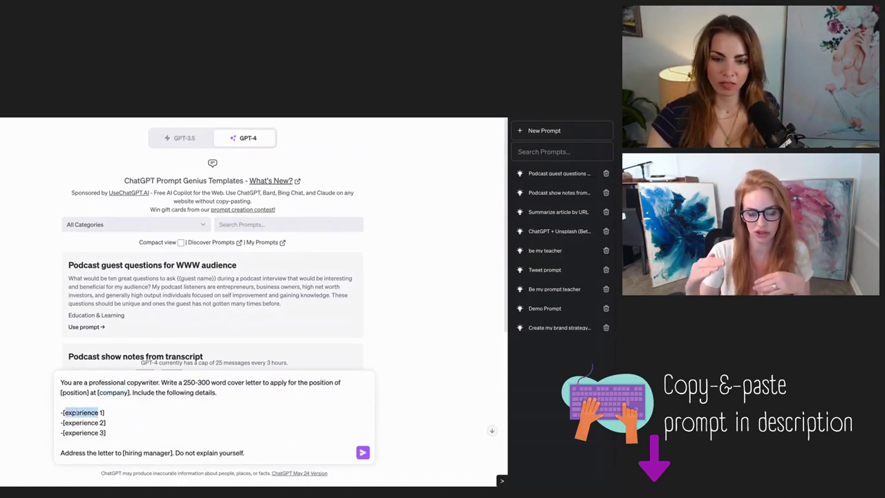
double_click(81, 423)
double_click(82, 432)
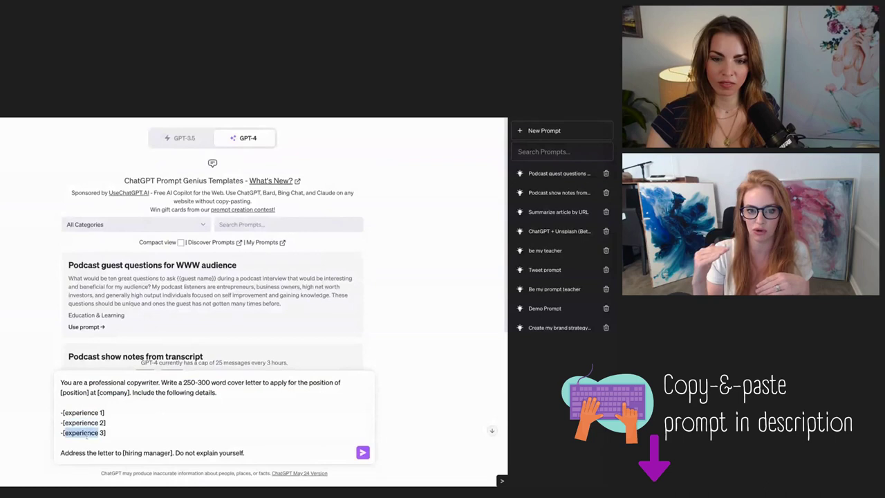
left_click(129, 433)
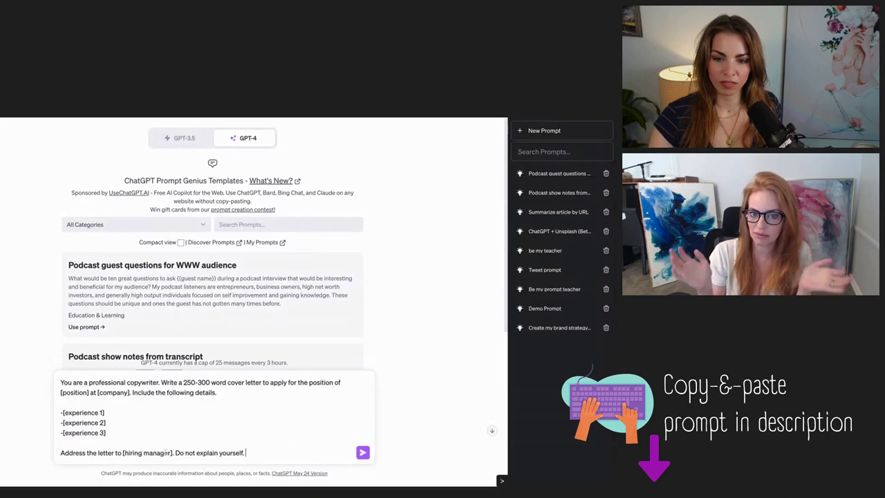
left_click_drag(170, 452, 124, 453)
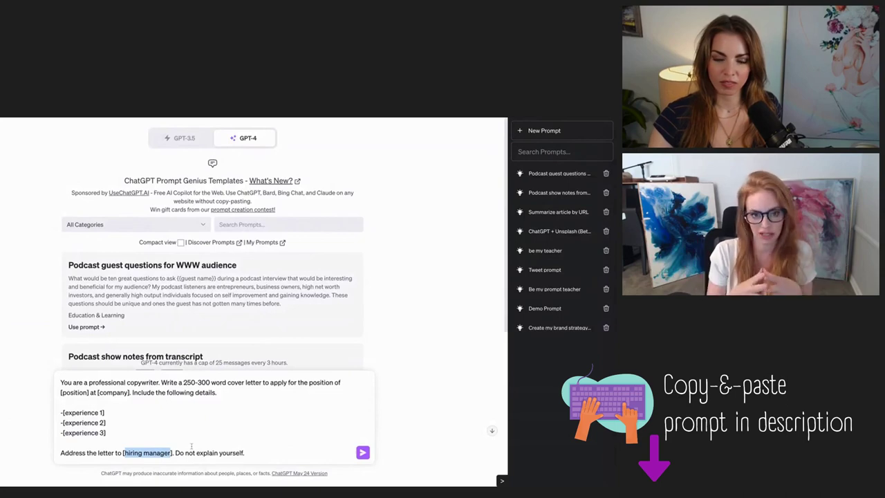
left_click(246, 453)
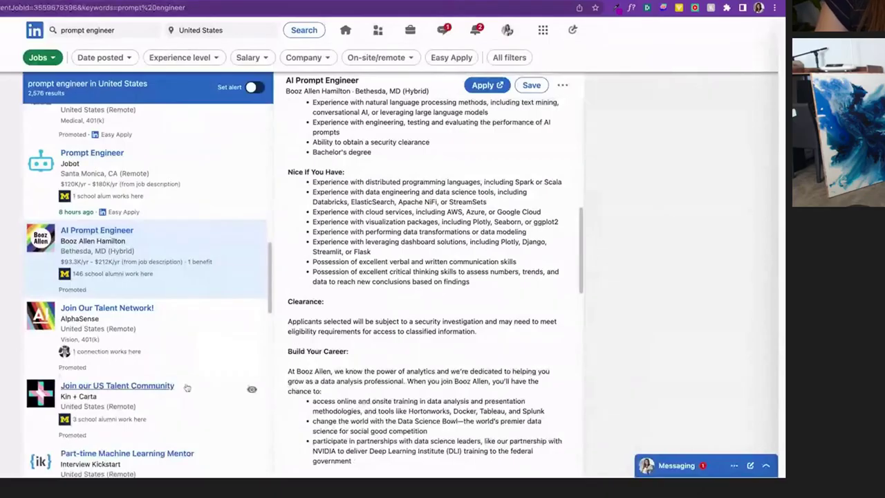
Open the Booz Allen Hamilton AI Prompt Engineer listing and scroll down to its job description
scroll(93, 317, "up", 2)
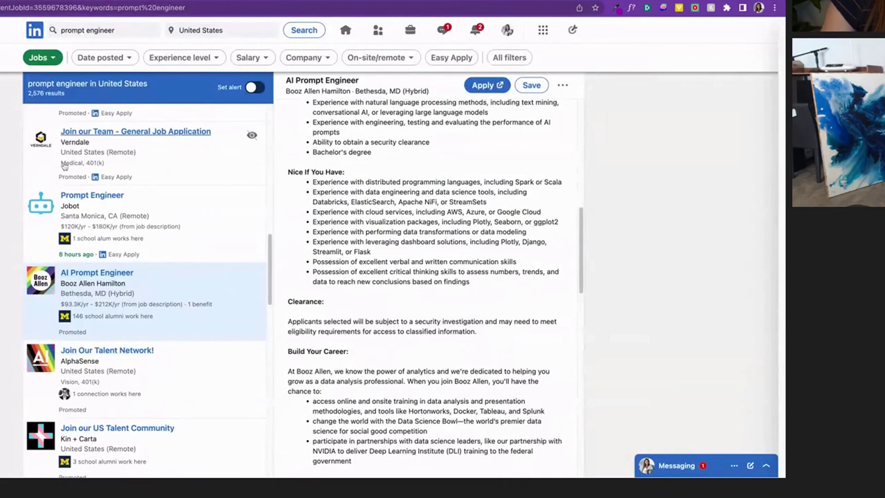
scroll(199, 307, "down", 1)
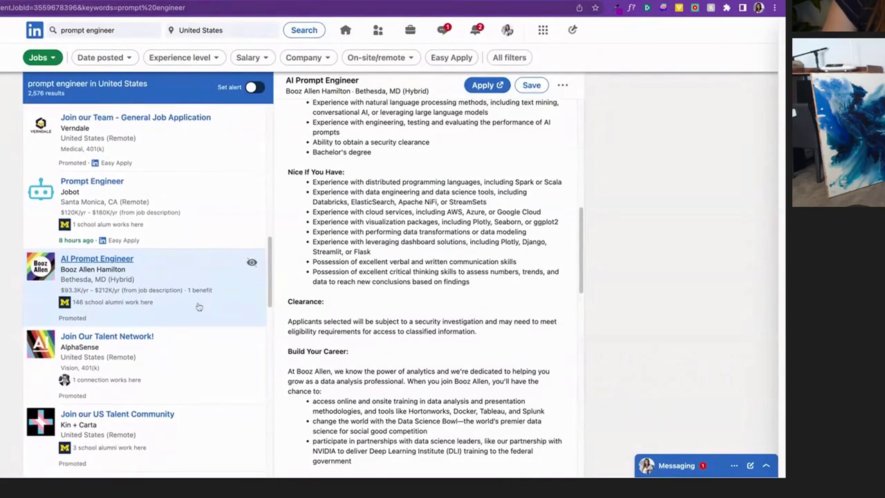
left_click(108, 257)
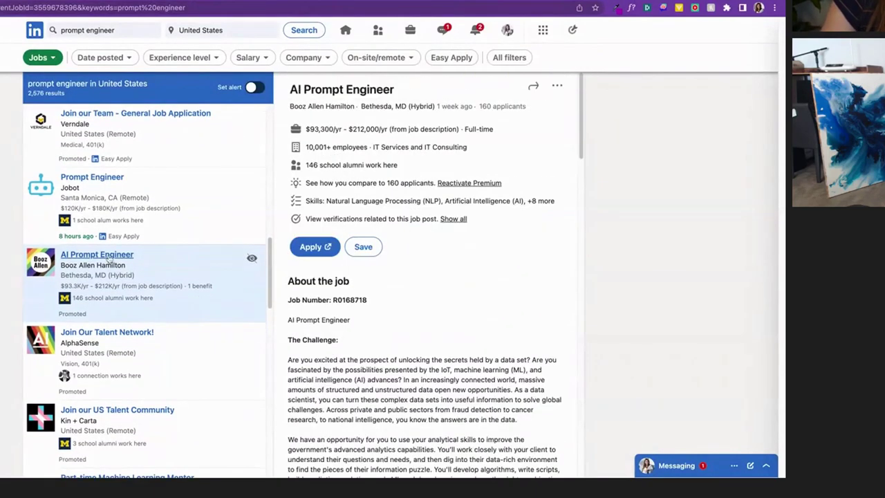
scroll(415, 235, "down", 3)
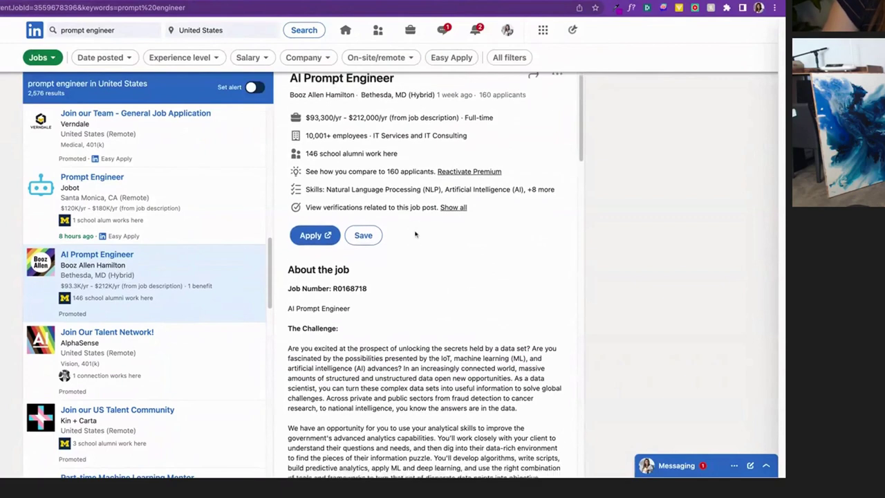
scroll(468, 371, "down", 2)
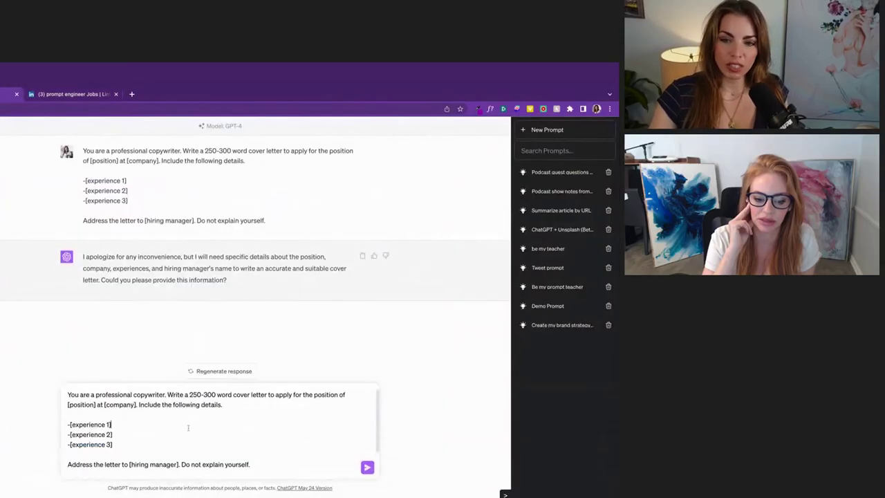
Replace the [position] and [company] placeholders with 'prompt engineer' and 'booz allen hamilton', removing the brackets
double_click(81, 404)
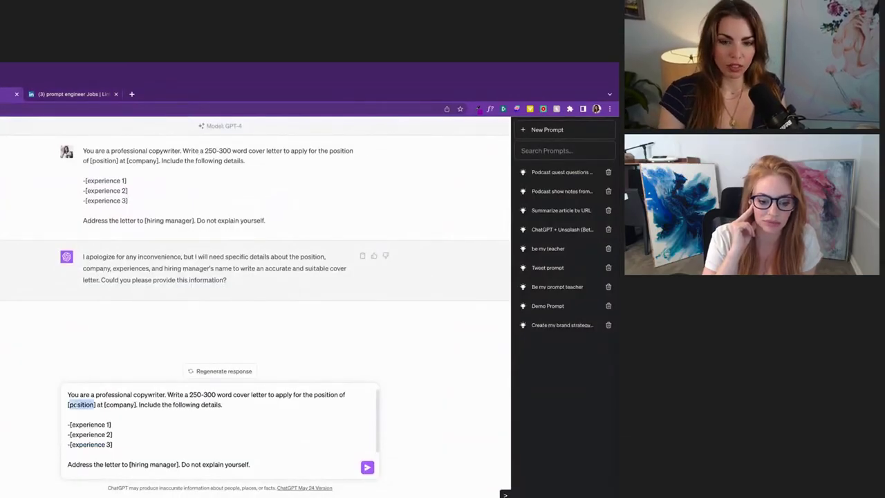
type("prompt engineer")
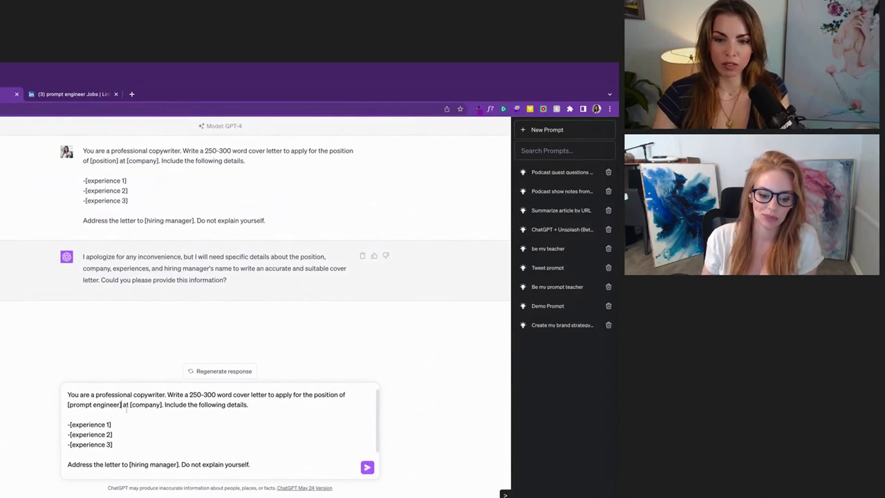
key("Delete")
left_click(69, 405)
key("BackSpace")
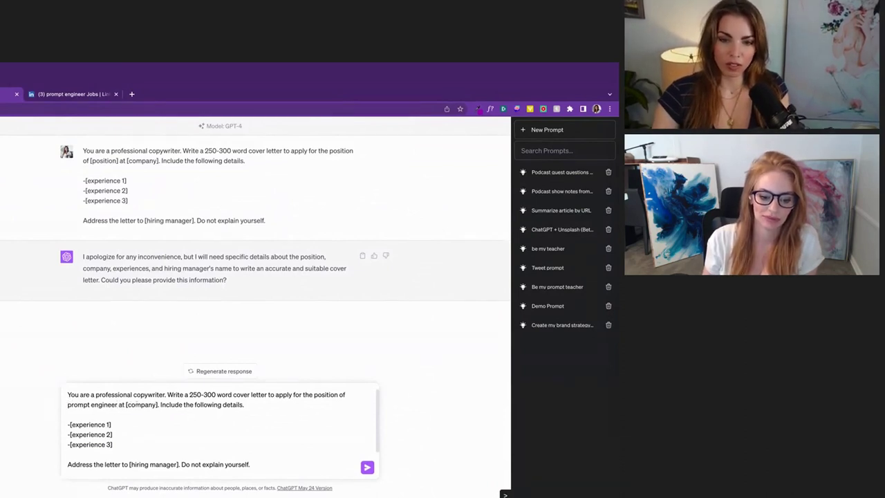
left_click_drag(157, 405, 127, 404)
key("BackSpace")
type("booz allen ha")
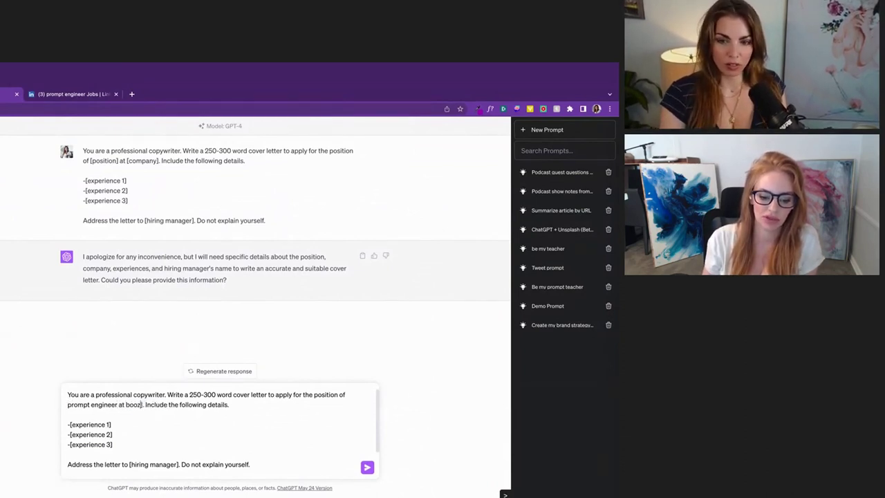
type("milton")
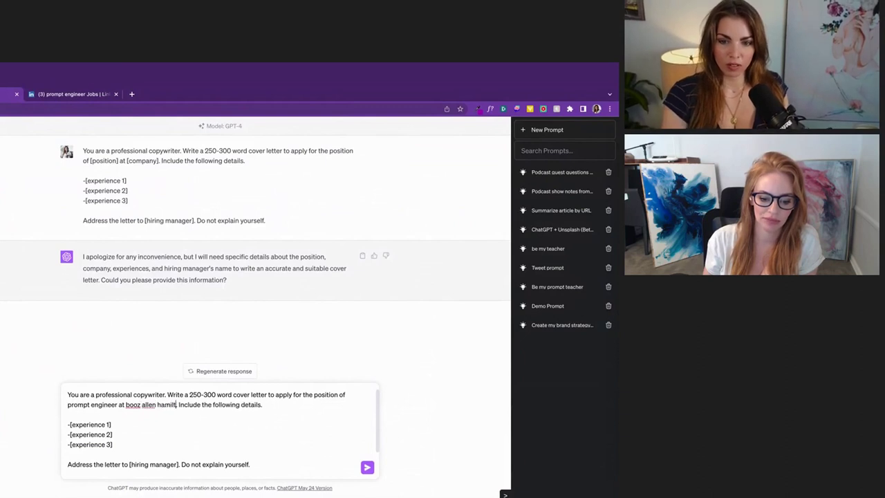
key("Delete")
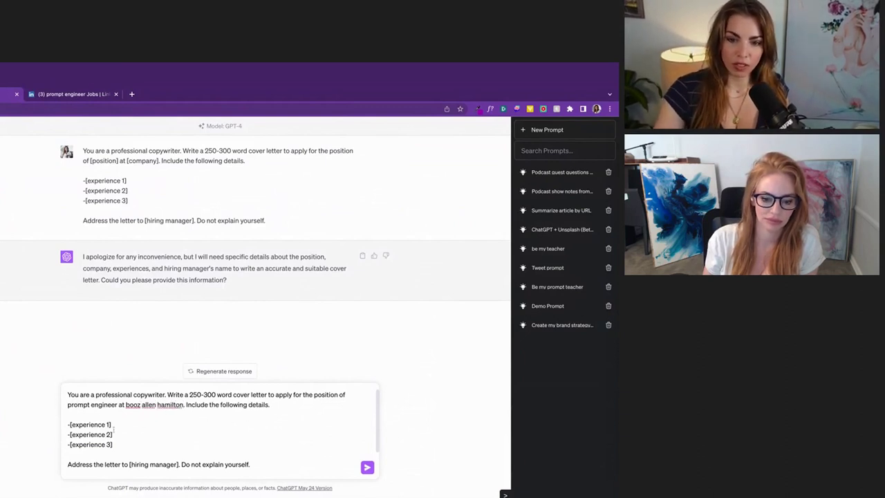
On the LinkedIn posting, select all nine You Have requirements from 3+ years through Bachelor's degree
left_click(84, 95)
scroll(260, 311, "down", 3)
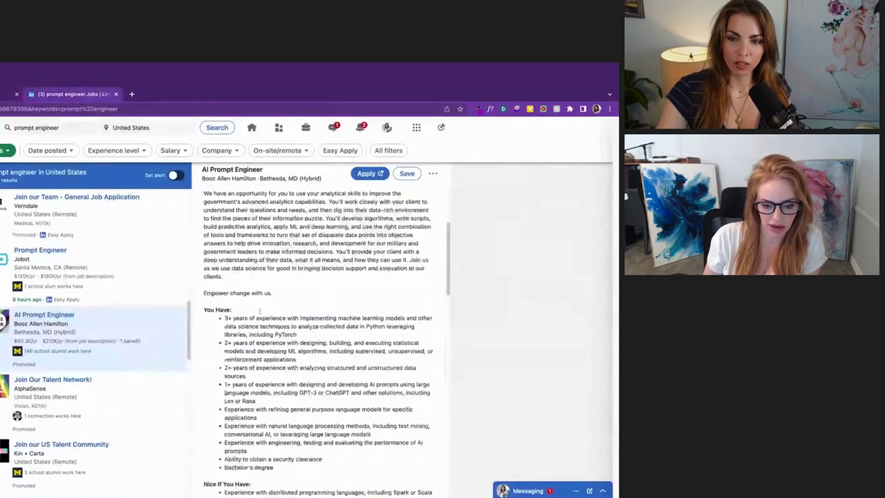
scroll(454, 285, "down", 1)
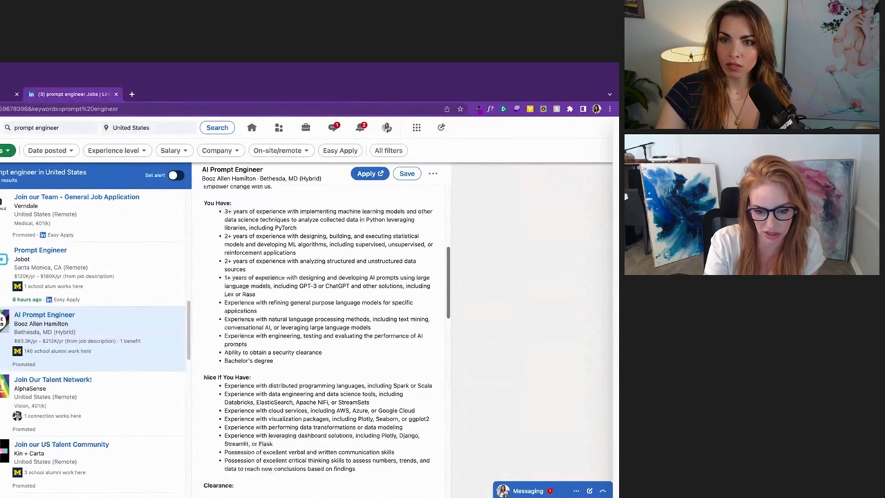
scroll(278, 278, "up", 1)
left_click_drag(320, 242, 220, 220)
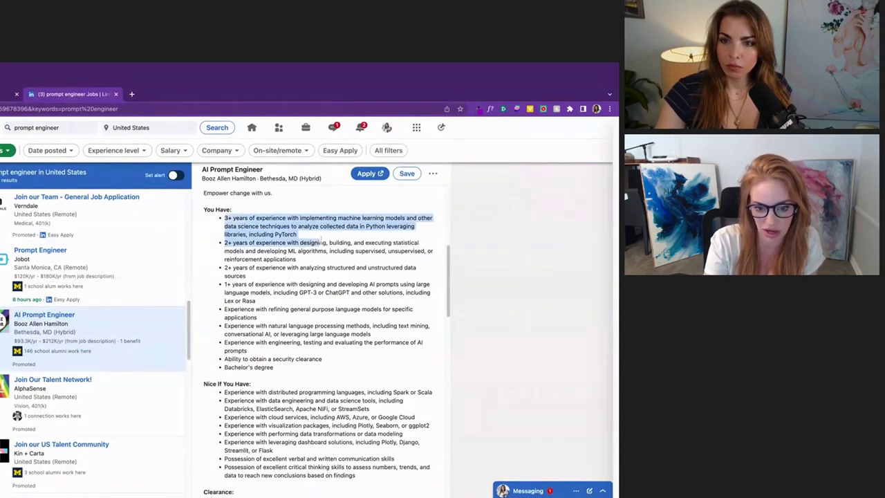
left_click(339, 226)
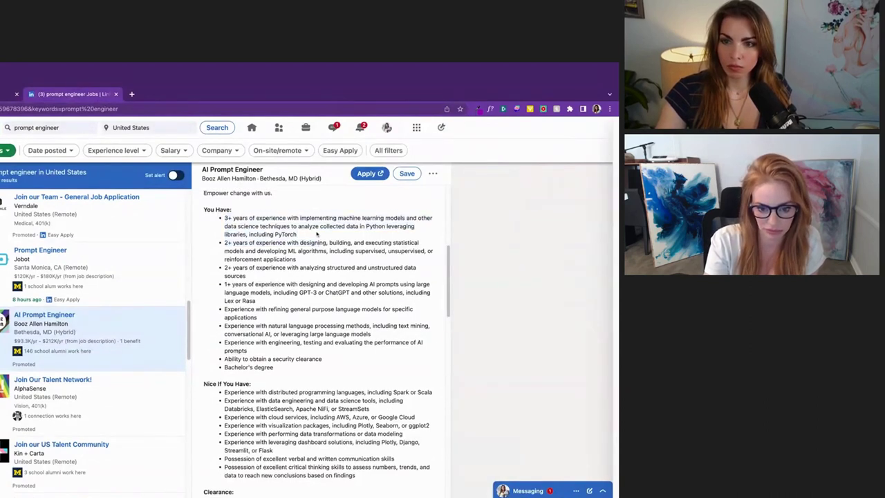
left_click_drag(318, 235, 283, 284)
left_click(283, 284)
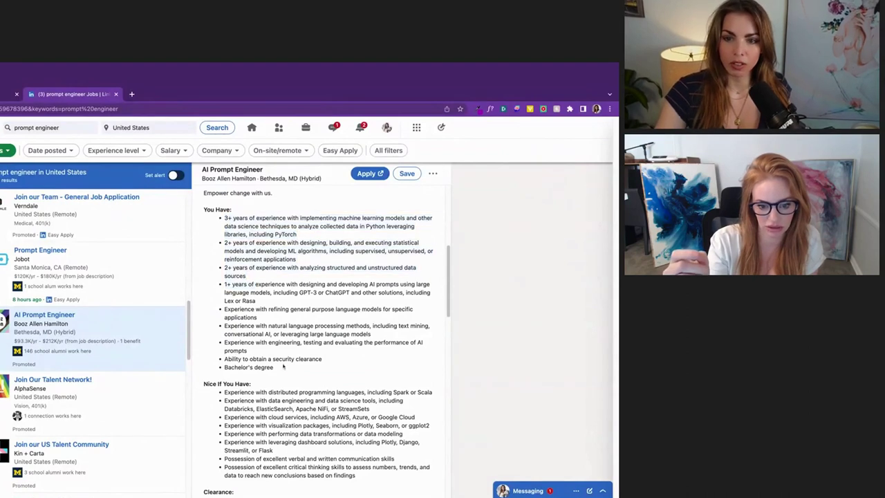
left_click_drag(224, 217, 302, 370)
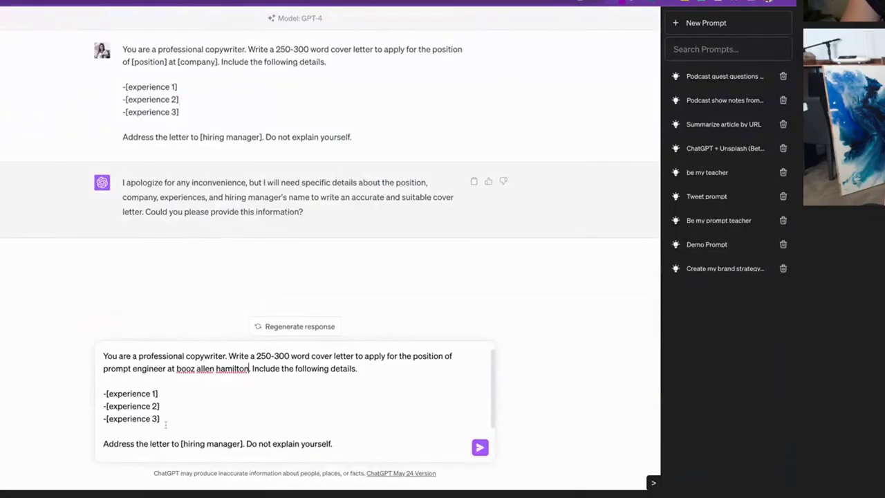
Paste the LinkedIn requirements over the three experience placeholders in the prompt
left_click_drag(164, 418, 103, 394)
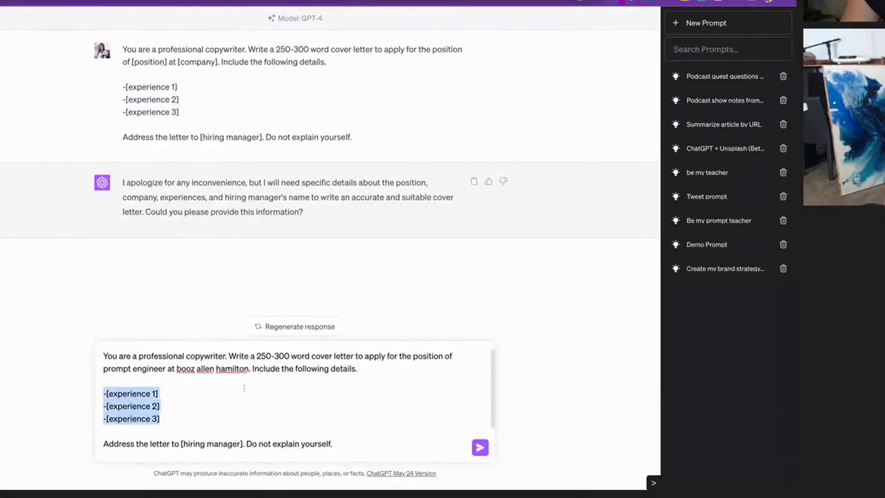
key("ctrl+v")
scroll(246, 387, "down", 5)
scroll(245, 388, "up", 10)
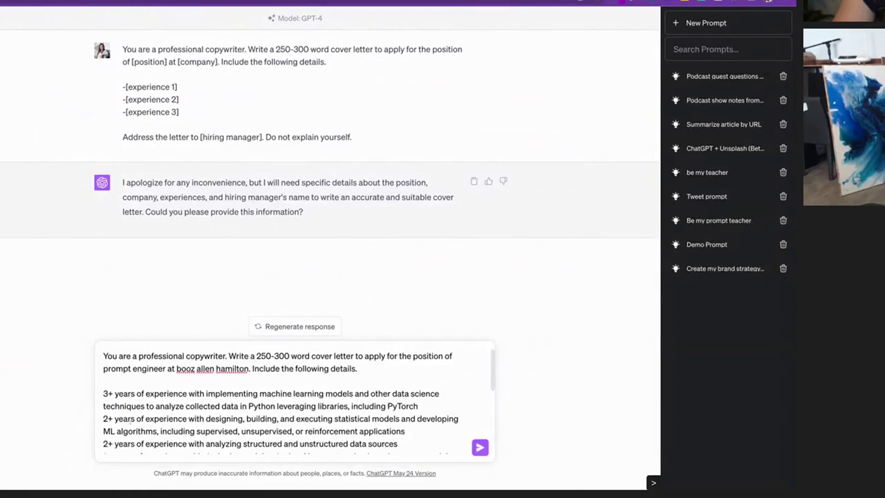
Change 3+ to 5 in the first requirement and remove the years phrase from the second
double_click(107, 392)
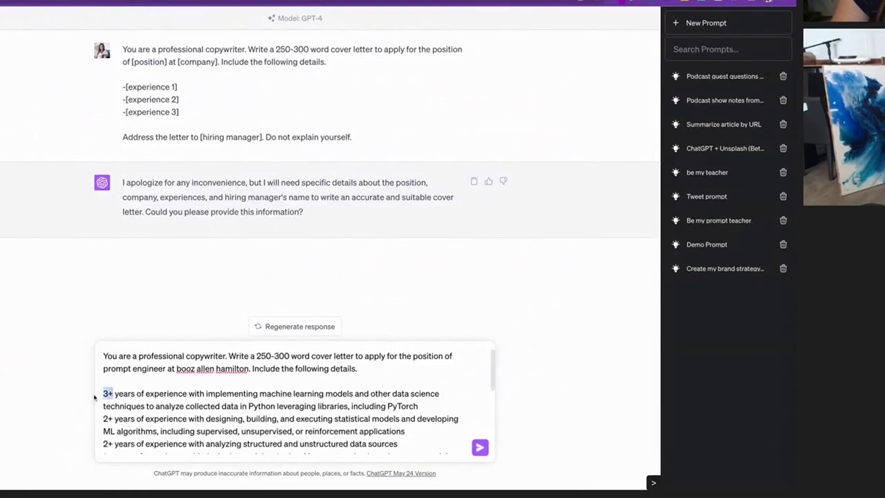
type("5")
scroll(202, 382, "down", 2)
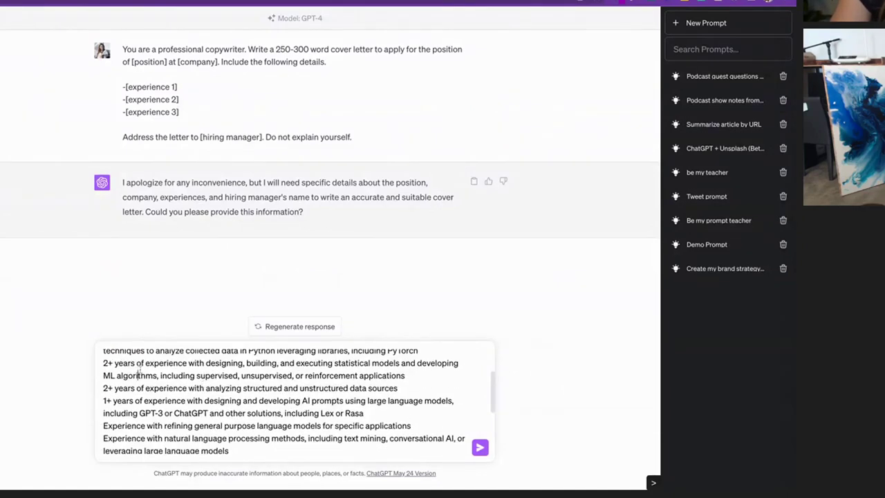
key("BackSpace")
key("BackSpace")
type("1")
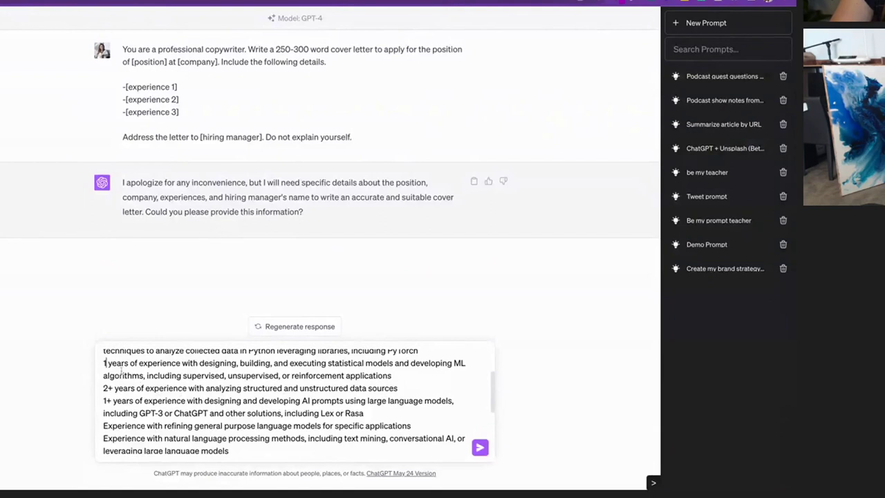
left_click_drag(136, 363, 103, 363)
key("BackSpace")
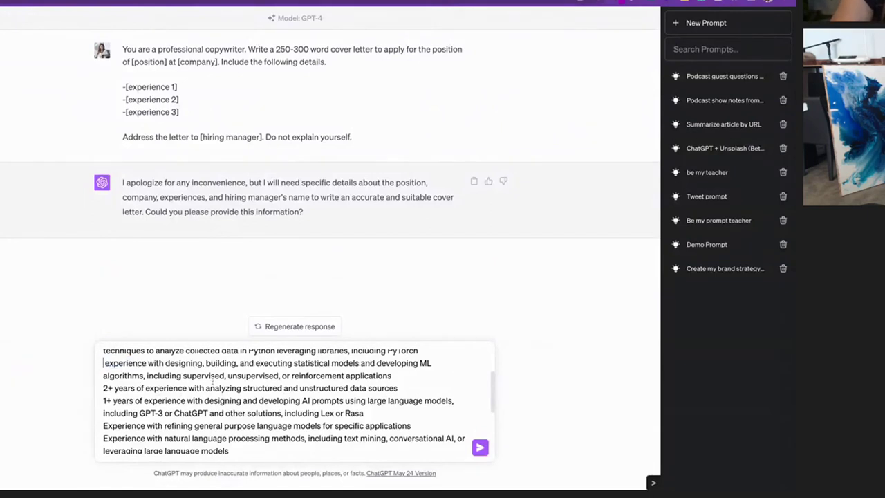
scroll(213, 381, "down", 1)
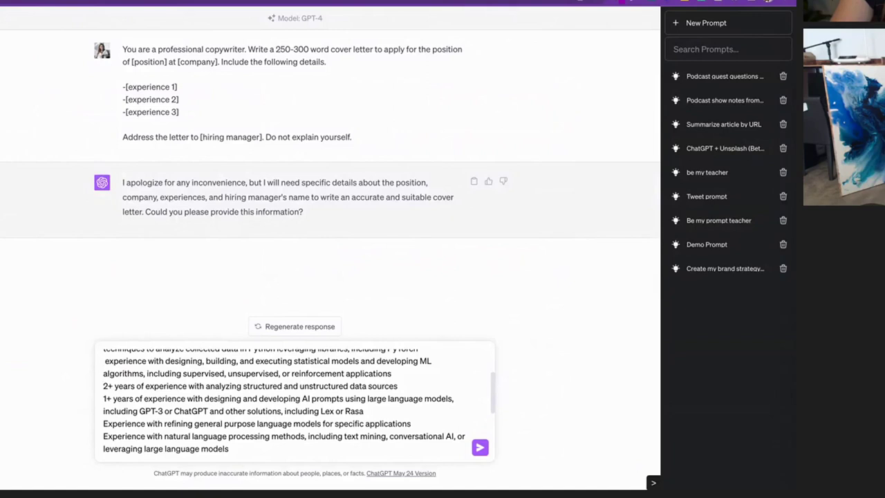
scroll(294, 398, "down", 1)
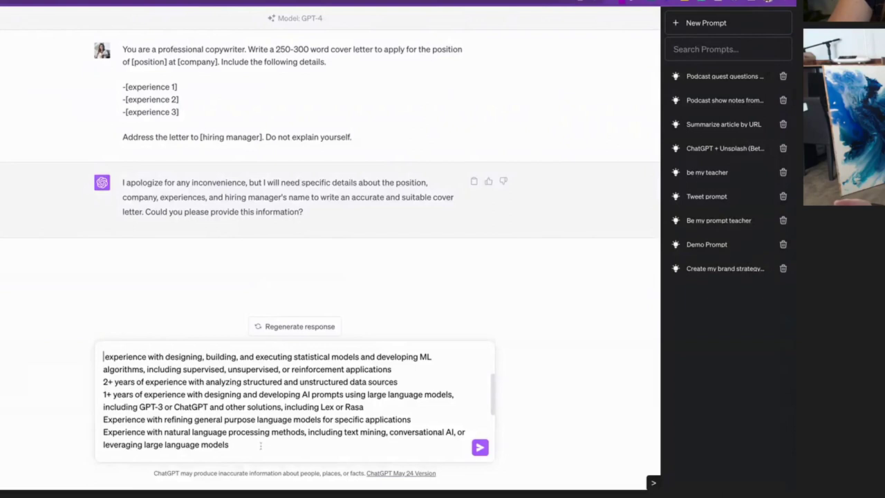
Delete the 2+ from the third requirement and move to the end of the Bachelor's degree line
left_click(261, 446)
scroll(260, 446, "down", 3)
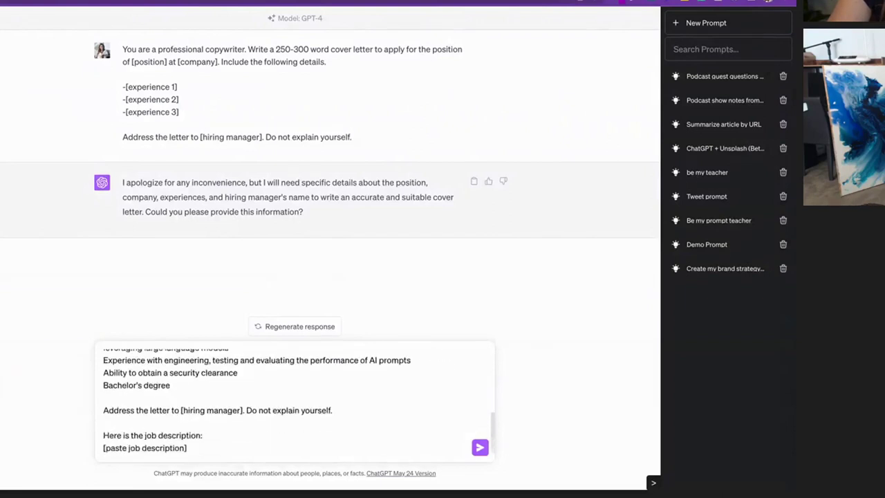
scroll(294, 397, "up", 5)
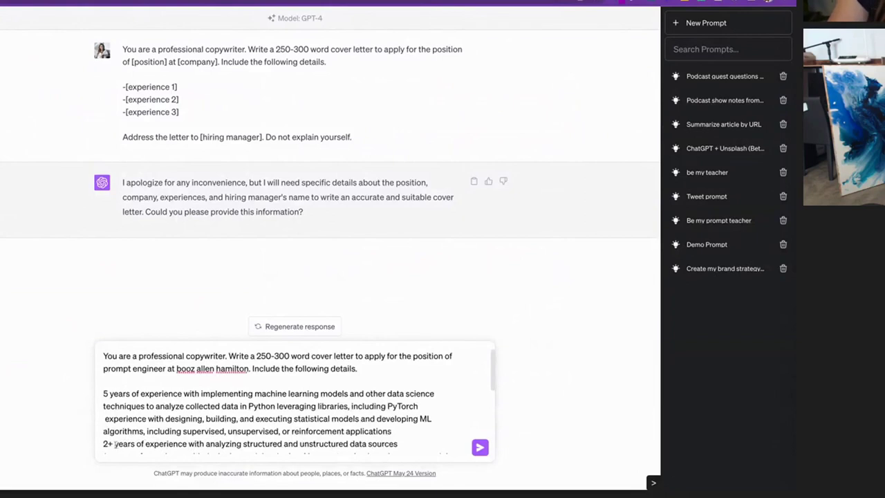
key("BackSpace")
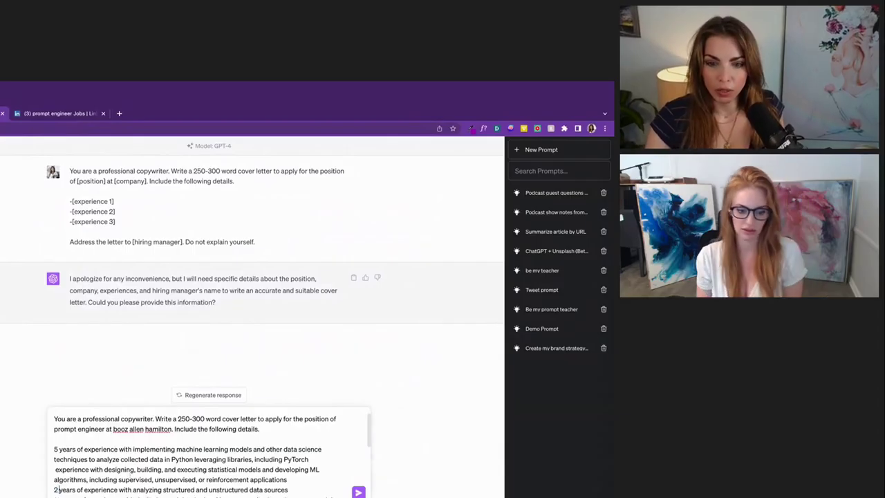
scroll(143, 472, "down", 5)
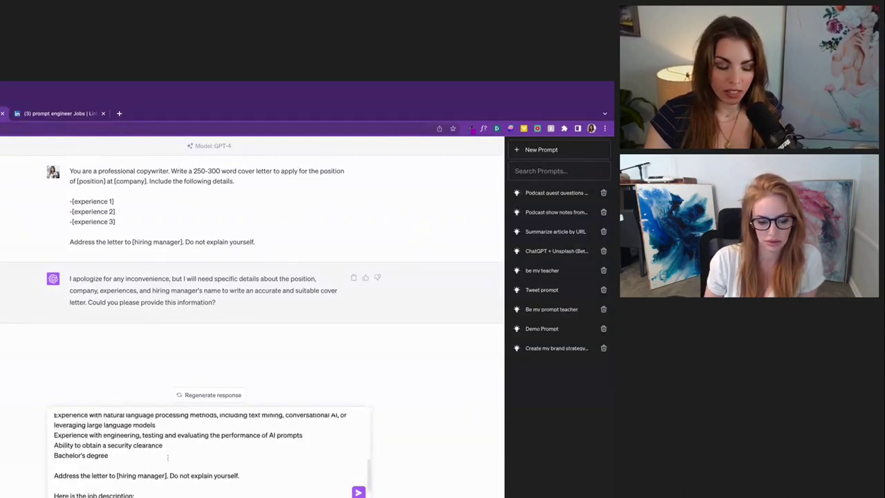
left_click(170, 458)
scroll(170, 458, "down", 1)
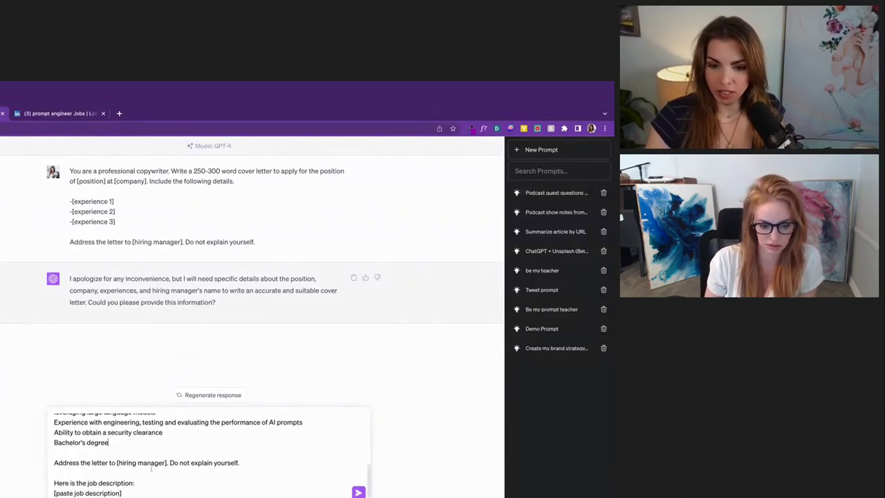
key("ctrl+a")
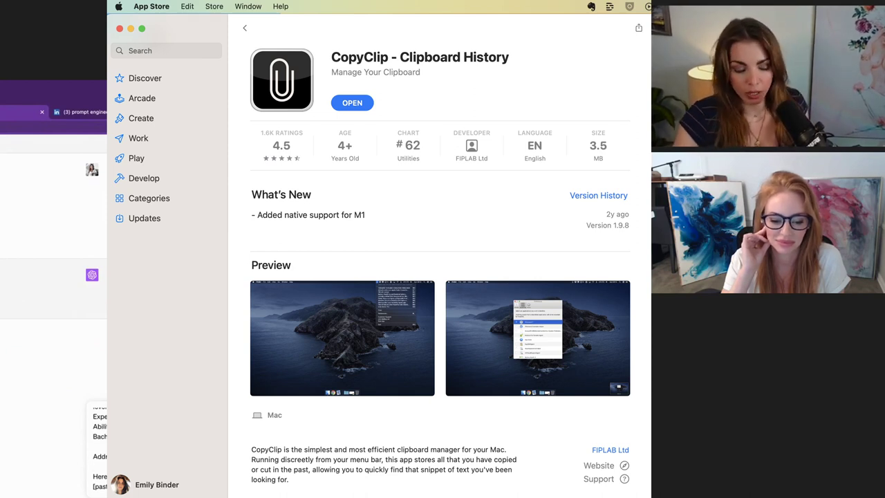
key("super+Tab")
Check the prompt text, then switch to the LinkedIn posting and scroll through it
key("super+a")
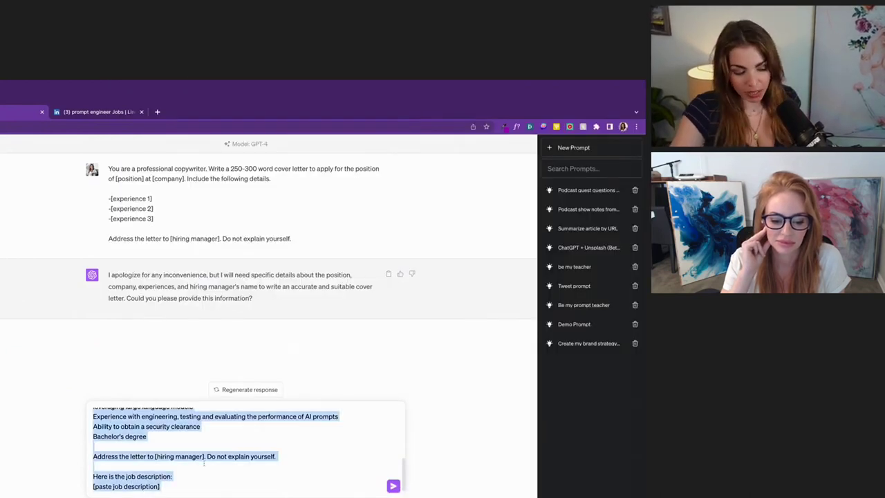
left_click(193, 491)
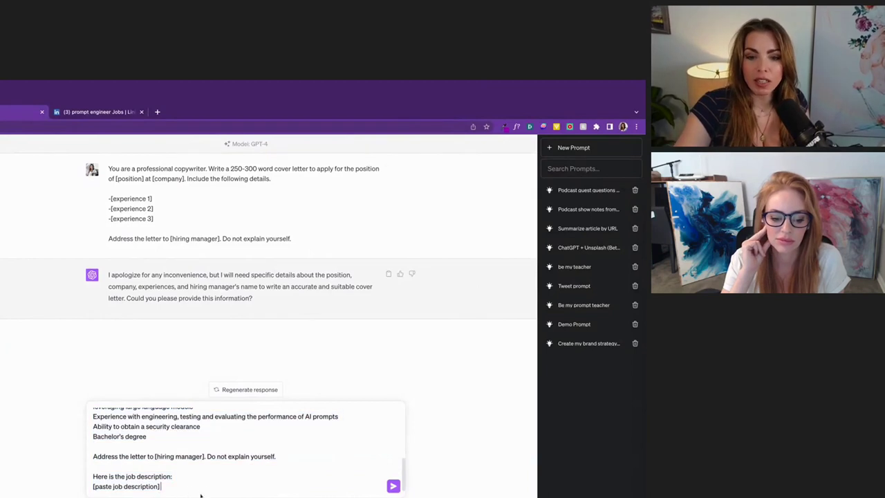
left_click(97, 112)
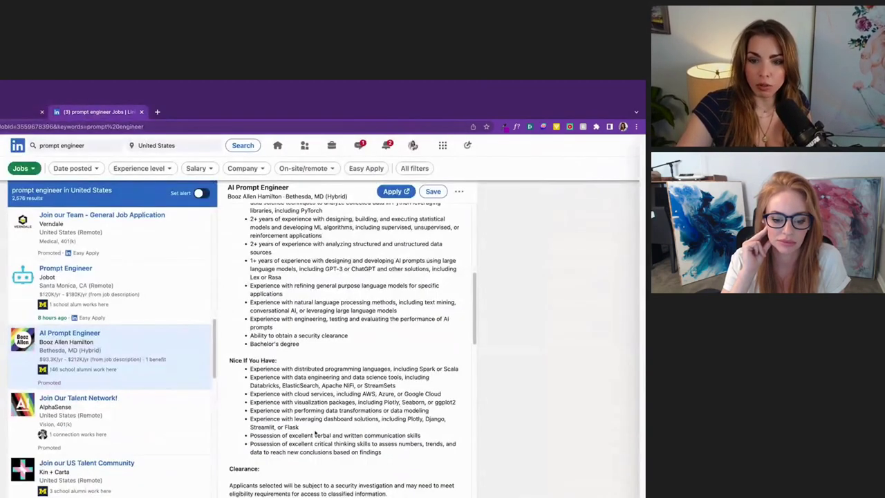
scroll(315, 433, "down", 5)
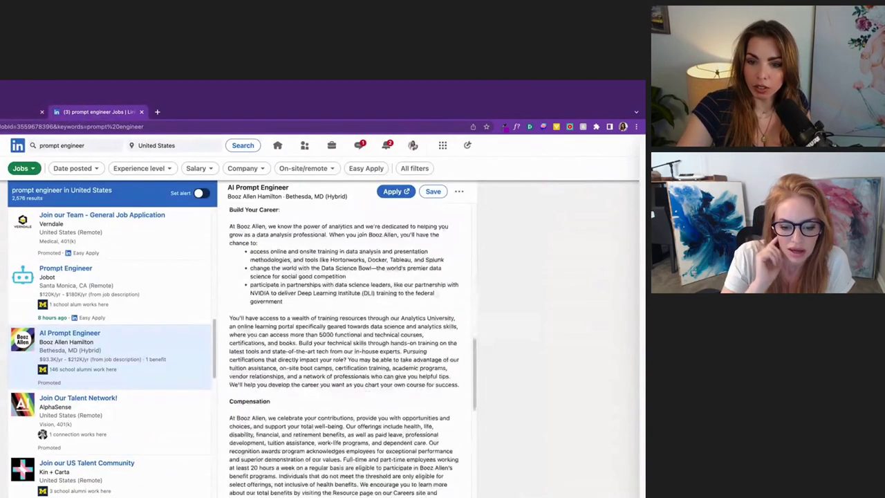
scroll(344, 360, "down", 4)
scroll(307, 429, "down", 1)
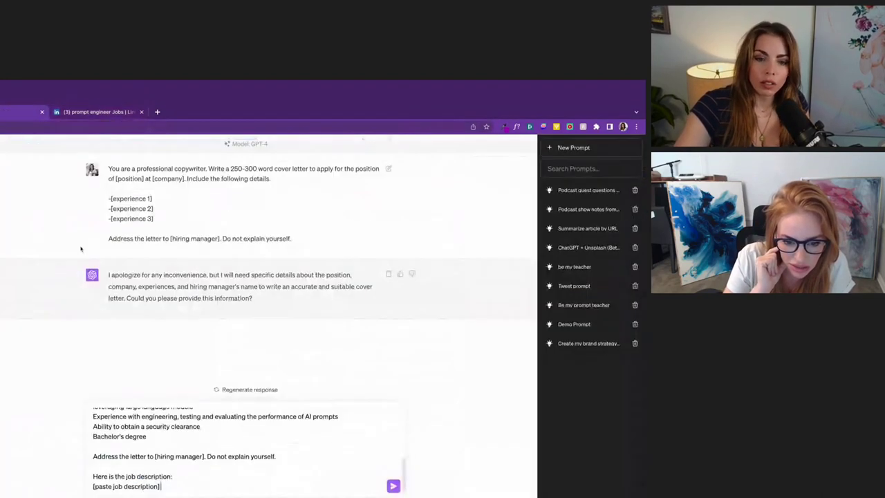
left_click(103, 112)
scroll(346, 346, "up", 10)
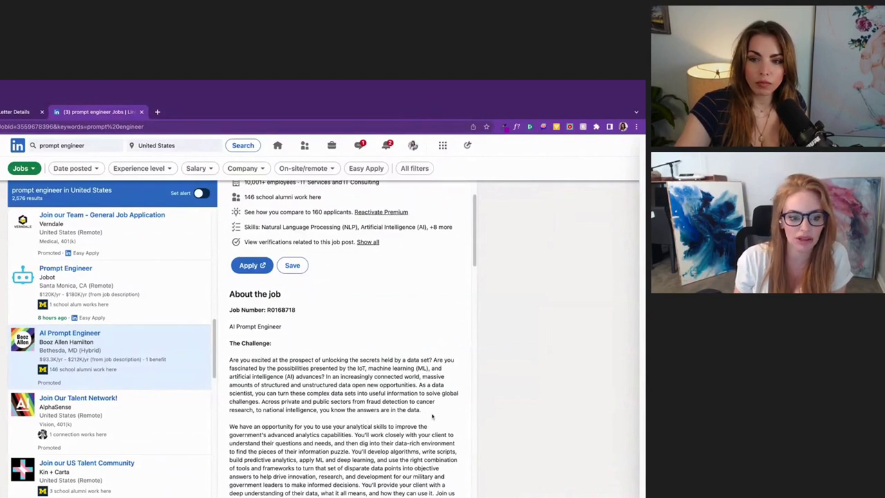
Select both paragraphs under The Challenge and return to the ChatGPT conversation
left_click_drag(432, 416, 230, 360)
scroll(290, 415, "down", 2)
left_click(279, 431)
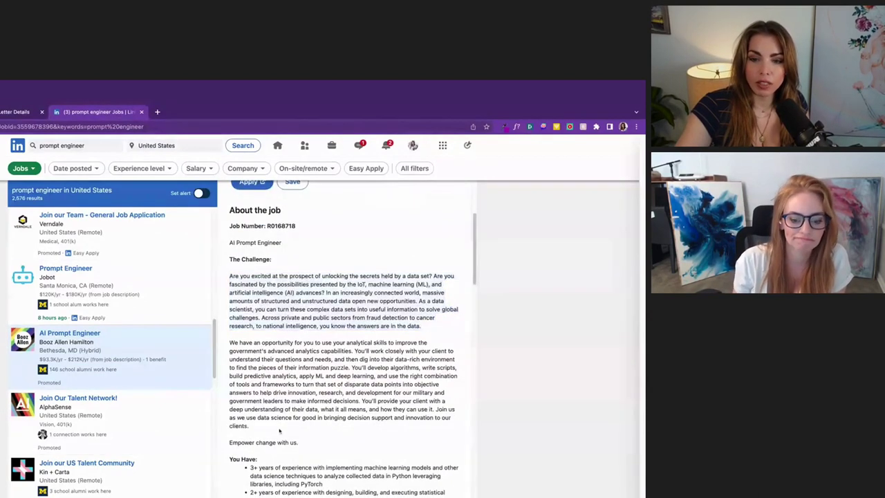
left_click_drag(279, 431, 230, 275)
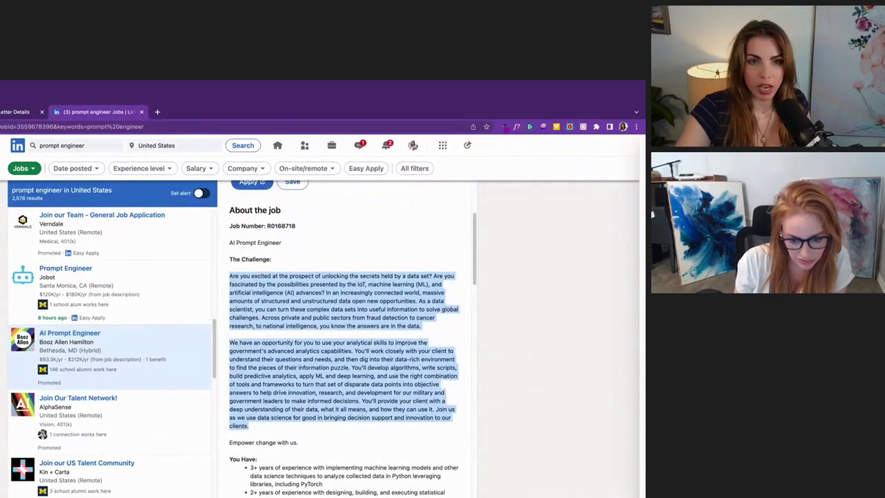
key("ctrl+shift+Tab")
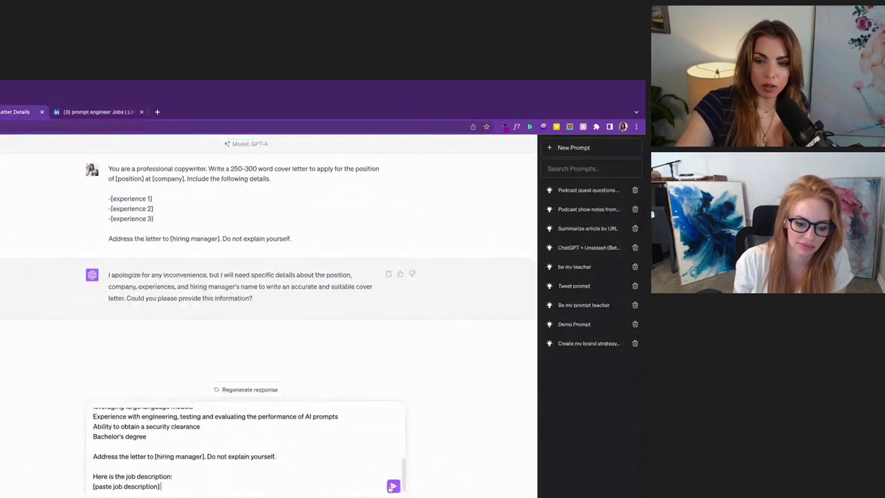
Send the Booz Allen Hamilton cover-letter prompt to GPT-4
key("Return")
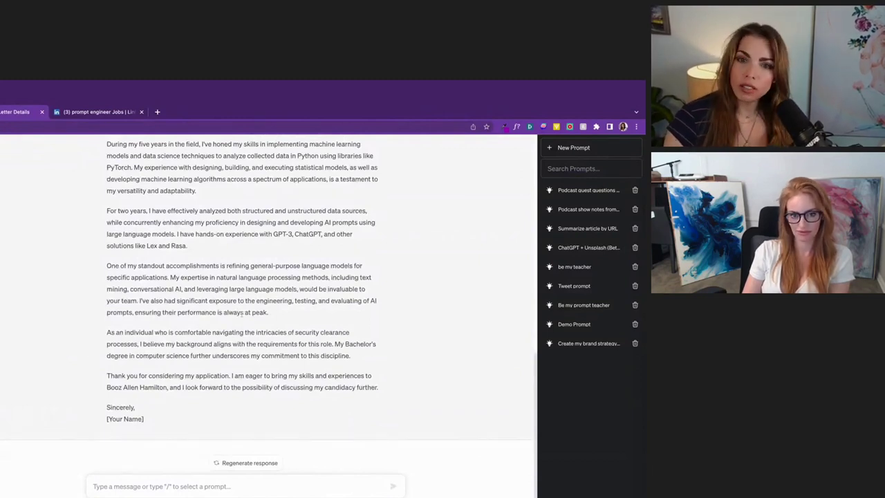
left_click_drag(303, 319, 171, 246)
left_click(304, 320)
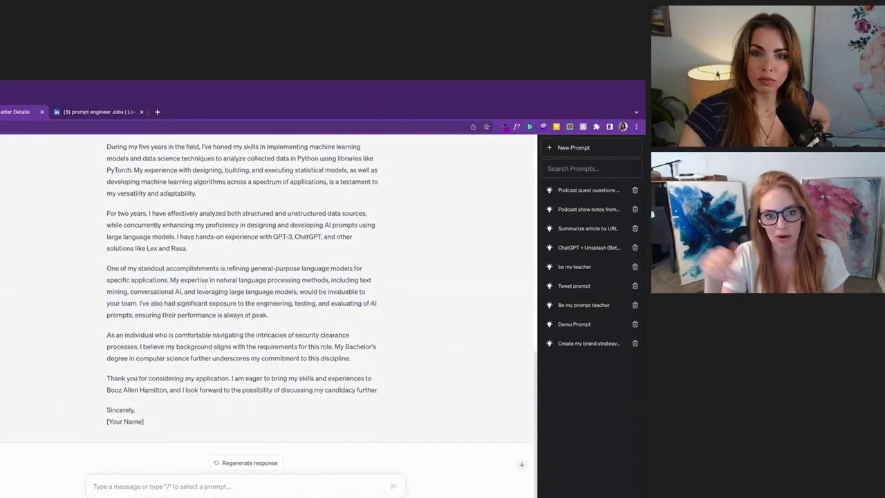
scroll(311, 298, "up", 3)
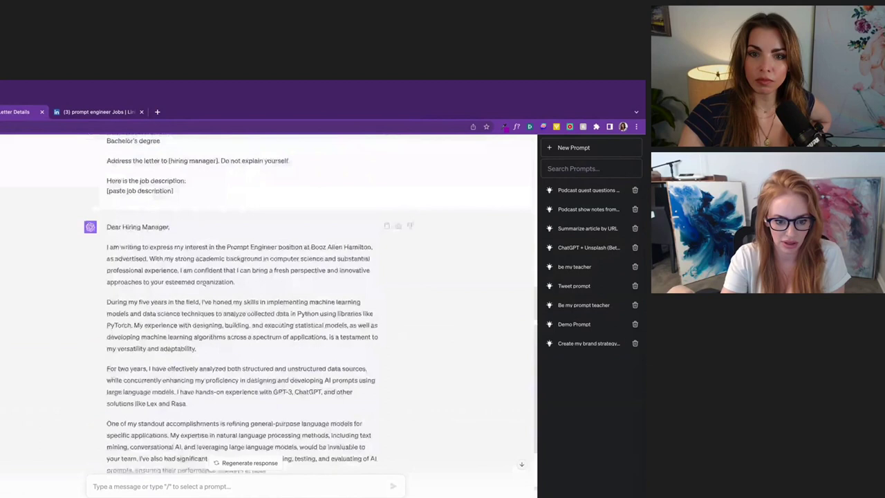
scroll(311, 304, "up", 1)
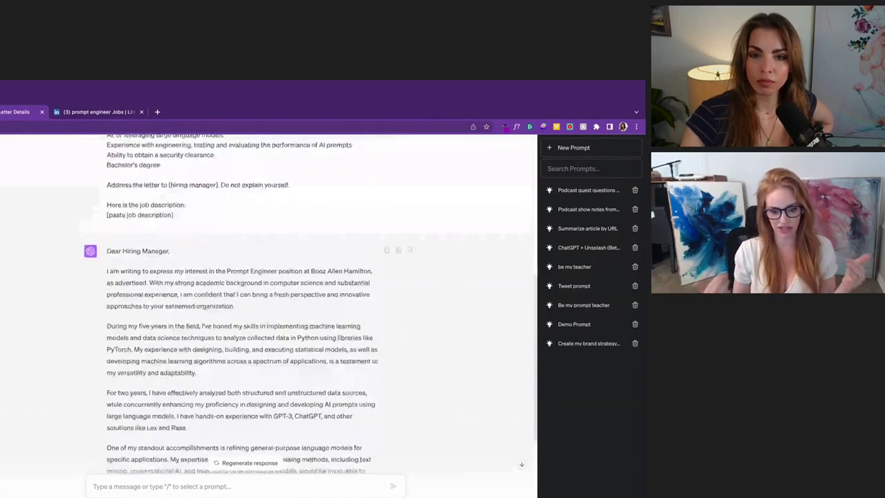
scroll(311, 305, "down", 1)
scroll(312, 304, "down", 2)
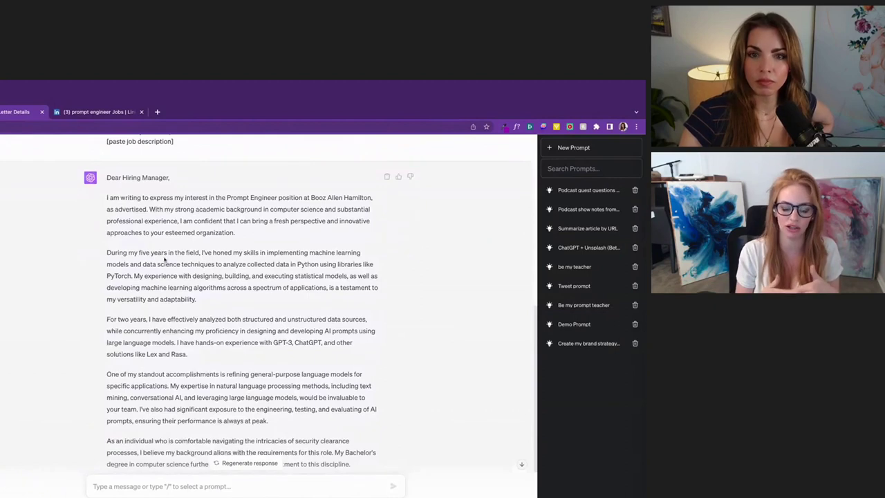
scroll(164, 260, "up", 3)
scroll(165, 259, "up", 3)
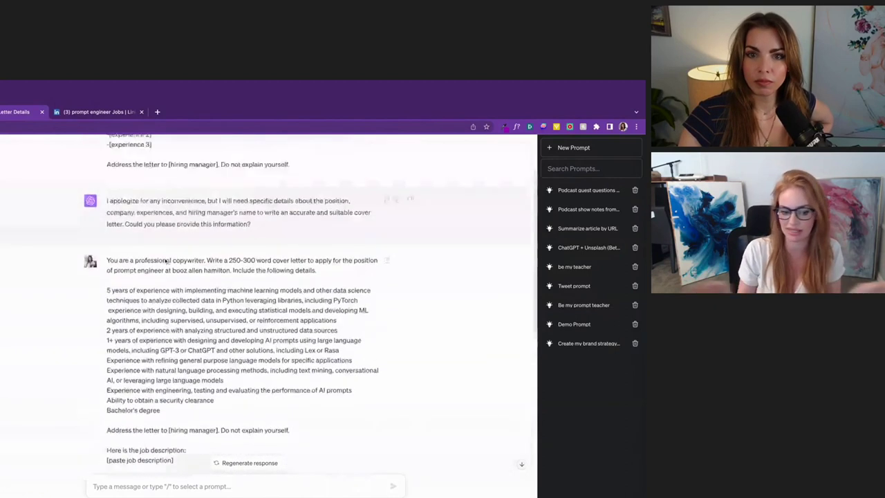
scroll(165, 259, "down", 1)
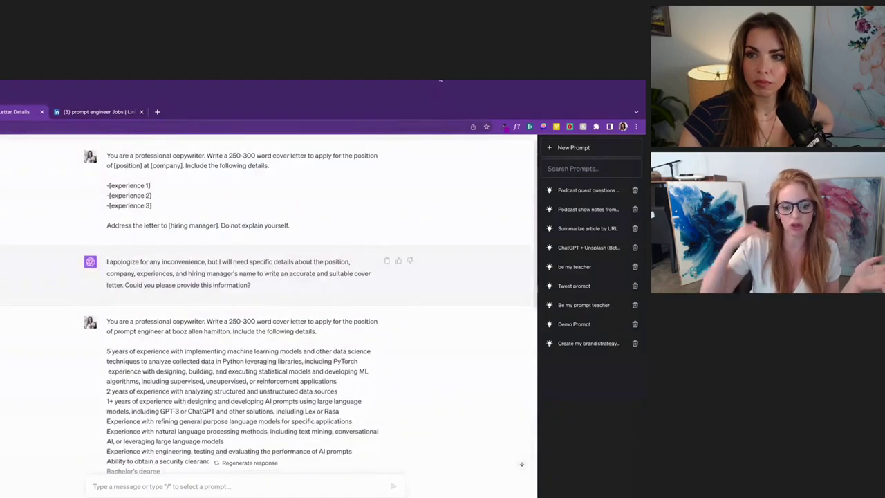
scroll(315, 322, "down", 8)
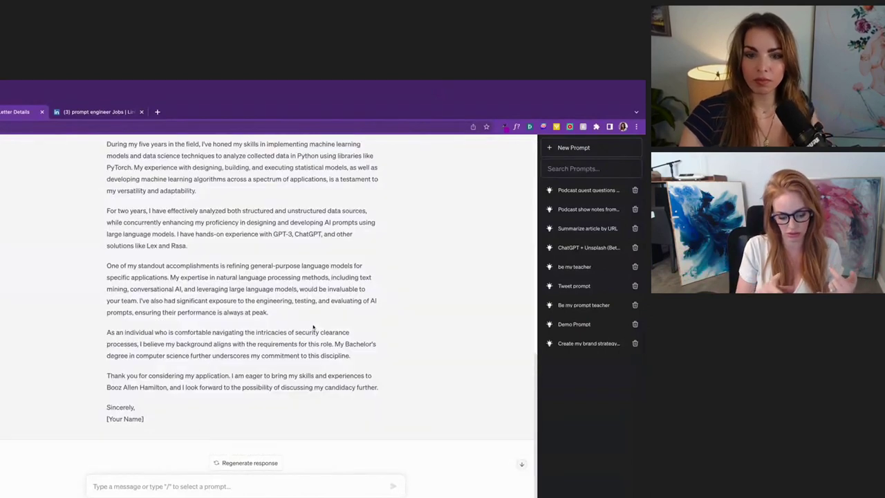
Paste the full cover-letter prompt back into the message box and scroll to its top
key("ctrl+v")
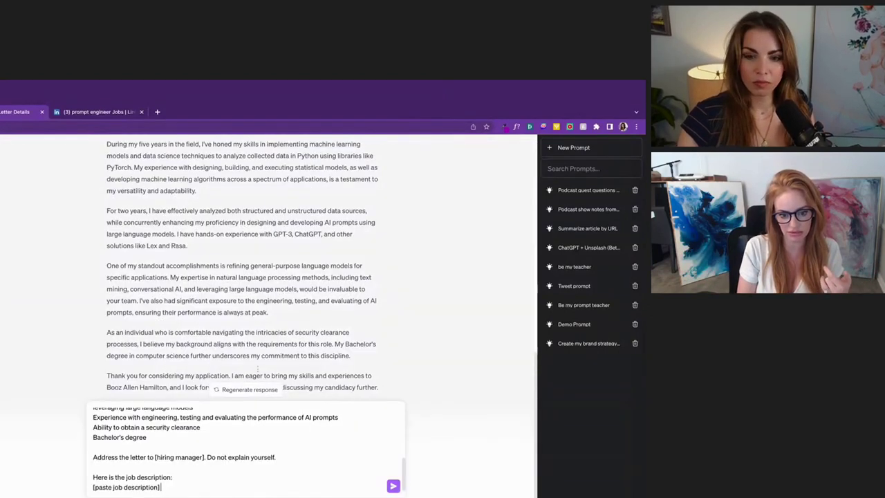
scroll(290, 459, "up", 3)
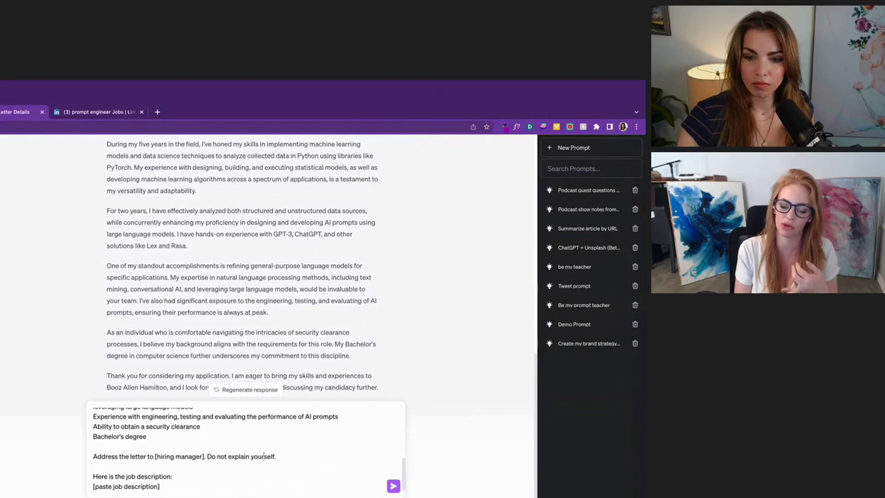
scroll(263, 467, "up", 3)
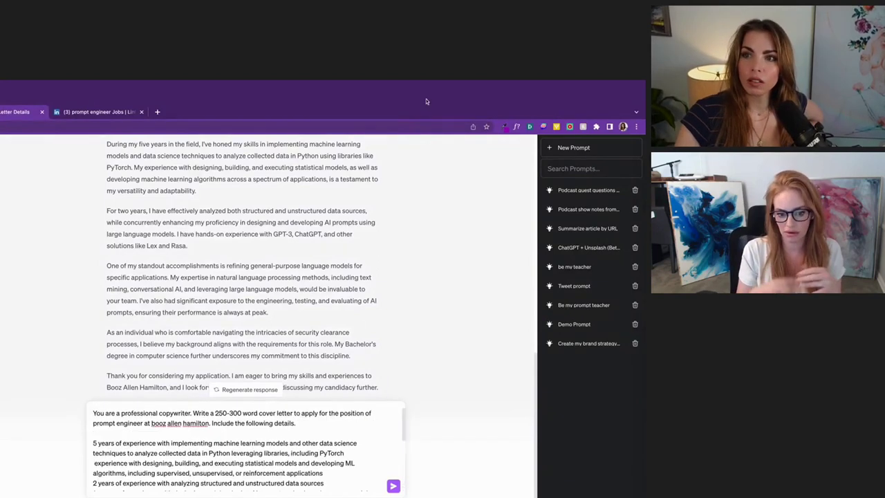